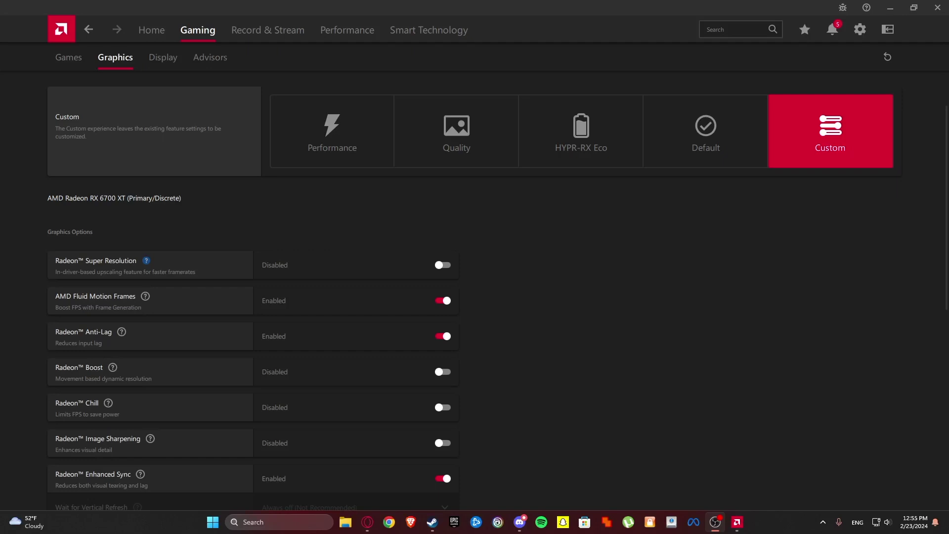
From AMD's System settings, check for updates and confirm driver 24.1.1 is up to date.
left_click(858, 30)
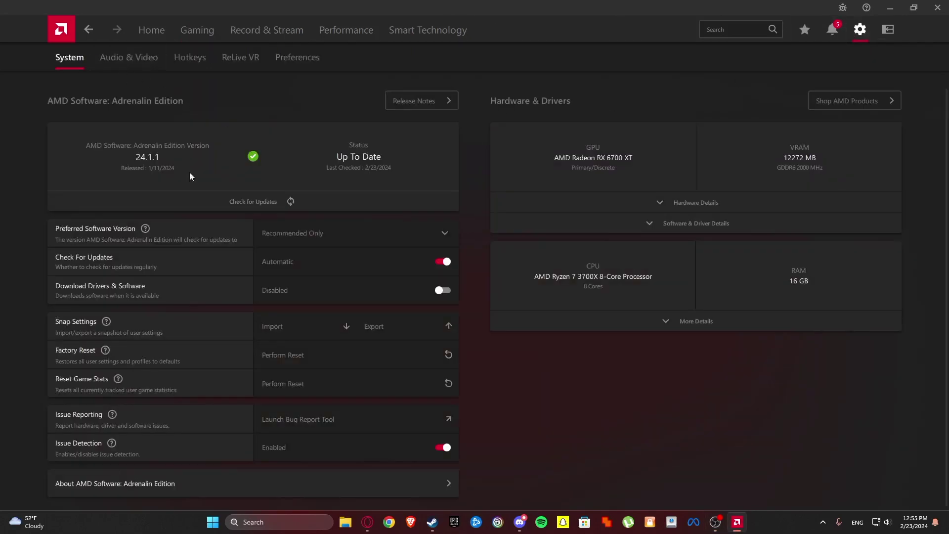
left_click(268, 204)
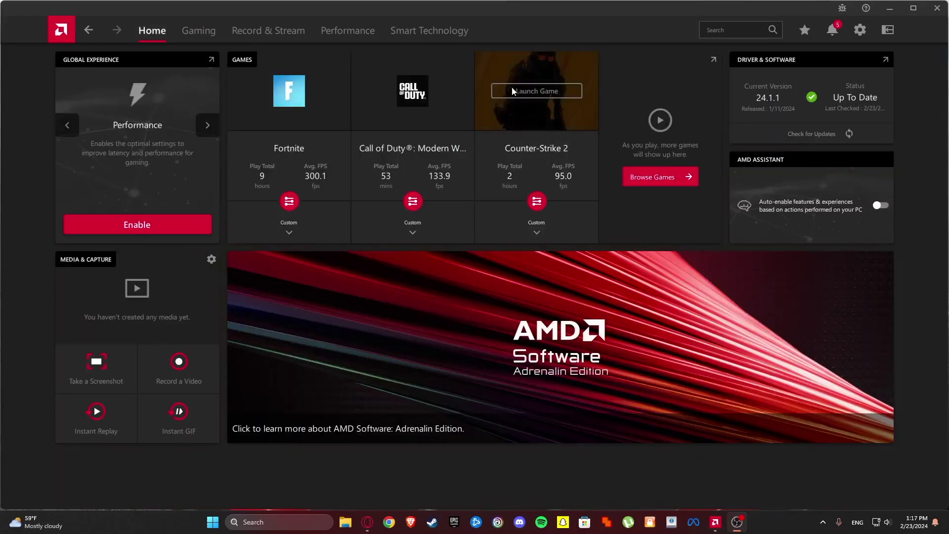
Open the global Gaming > Graphics settings and scroll through the Graphics Options.
left_click(200, 31)
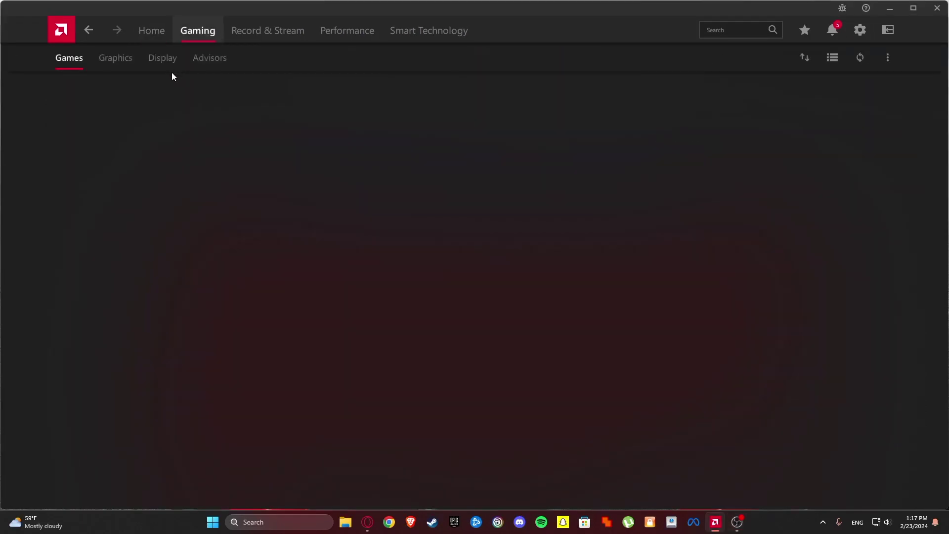
left_click(118, 60)
scroll(619, 257, "down", 3)
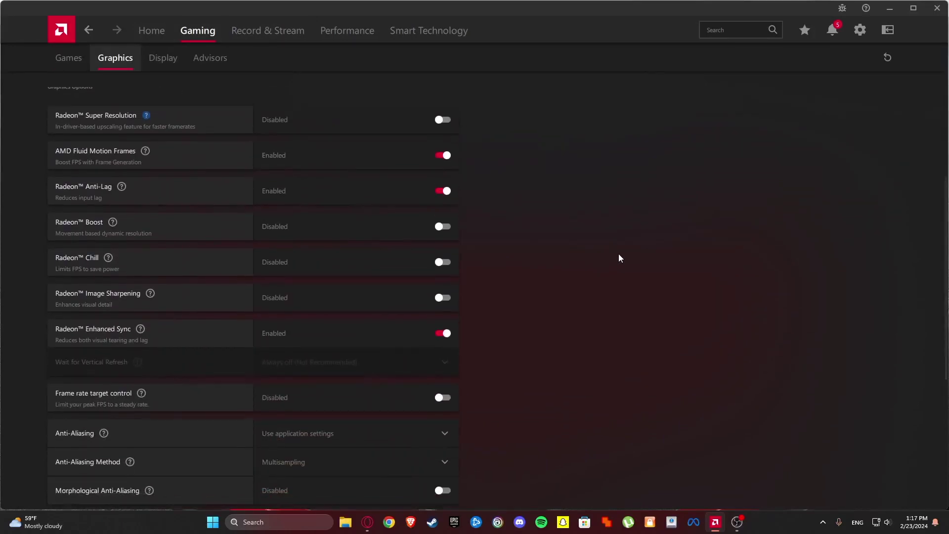
scroll(619, 258, "down", 4)
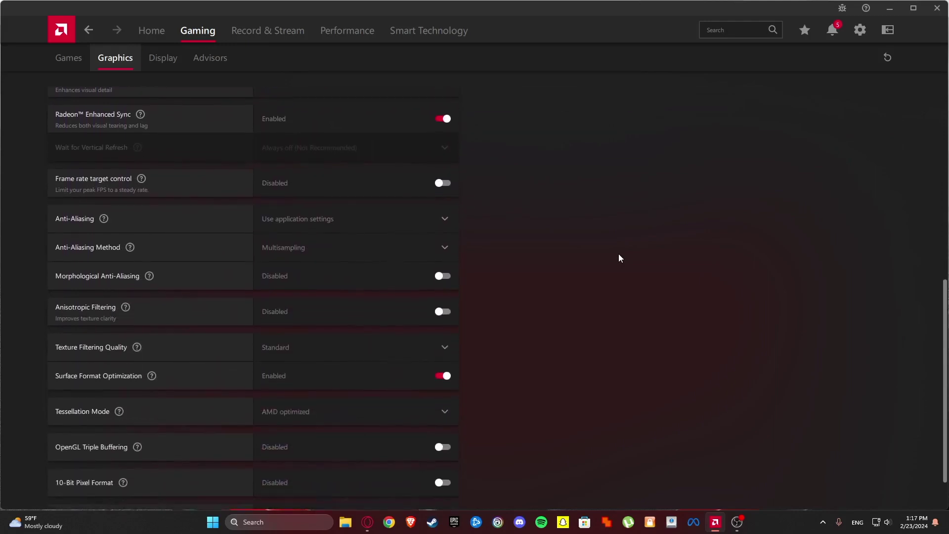
scroll(619, 258, "up", 8)
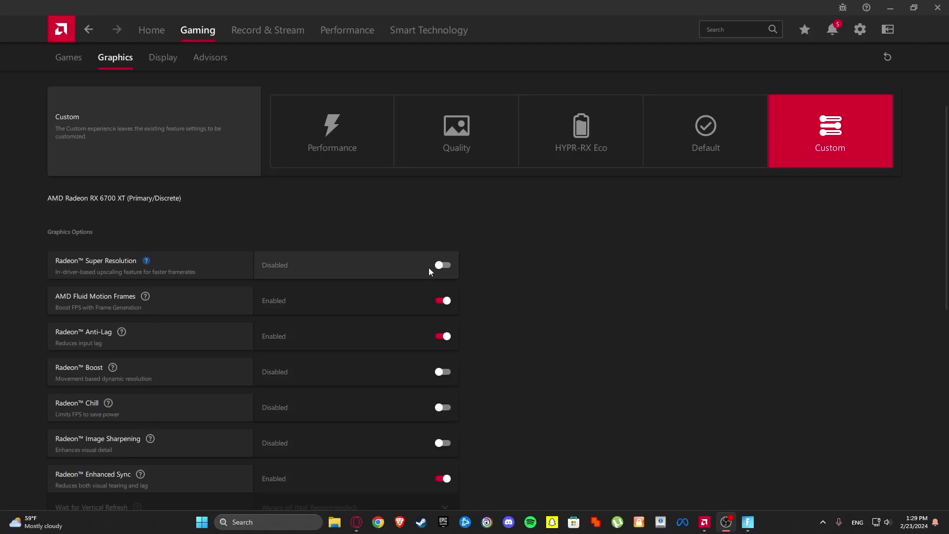
Enable Radeon Super Resolution, then set Fortnite's resolution to 1760 x 990 and keep it.
mouse_move(731, 525)
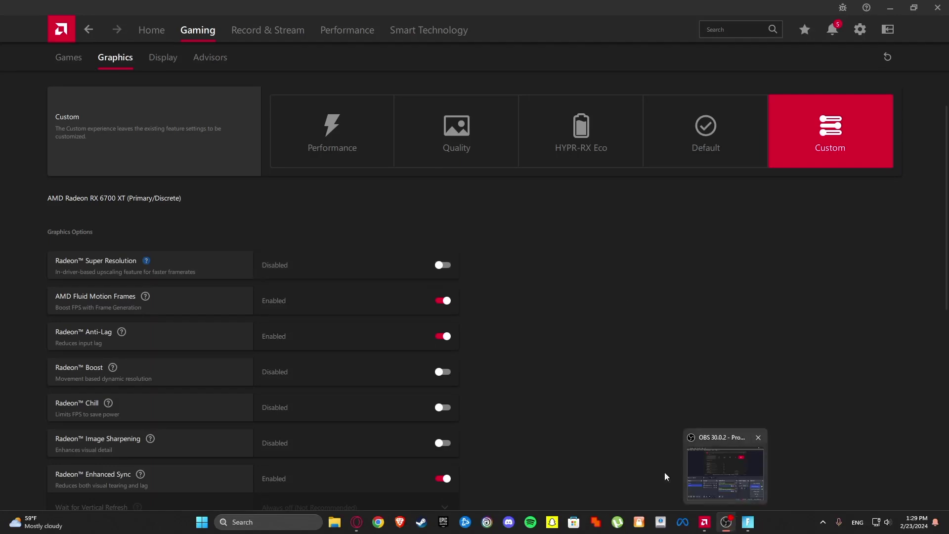
left_click(439, 266)
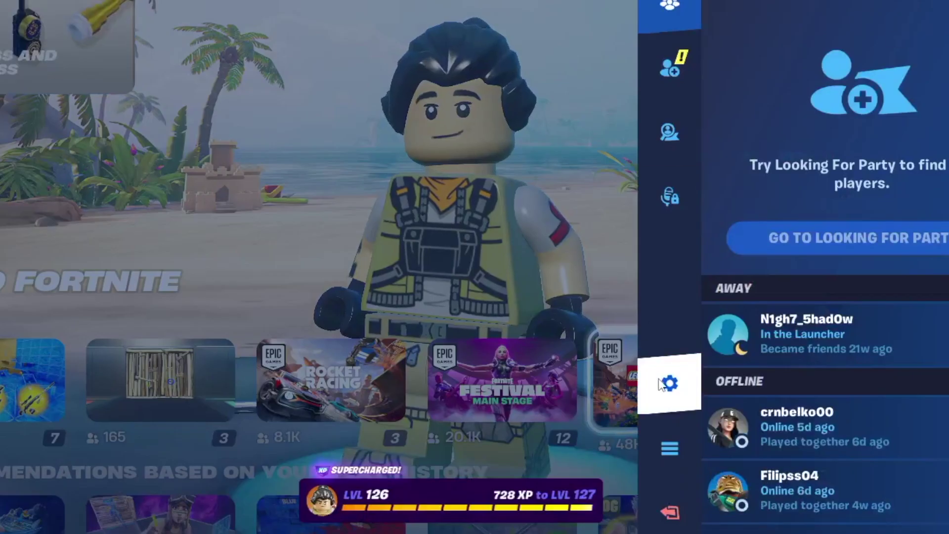
left_click(668, 383)
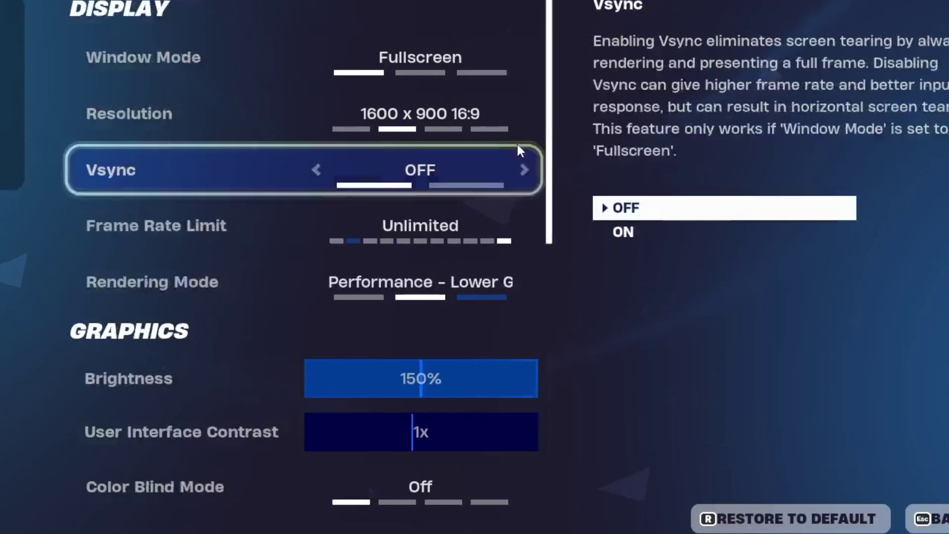
left_click(494, 118)
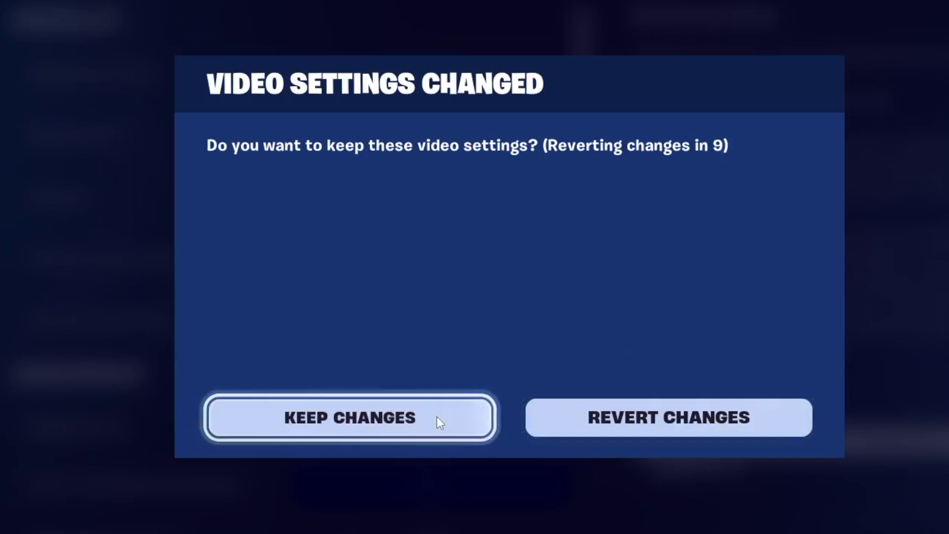
left_click(440, 423)
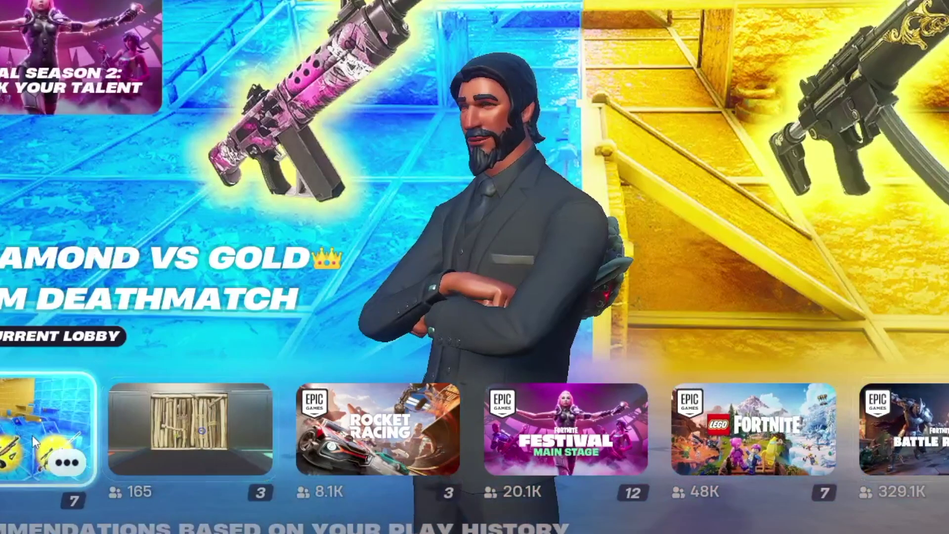
Select the Diamond vs Gold Team Deathmatch mode, then open AMD's Smart Technology page.
left_click(35, 432)
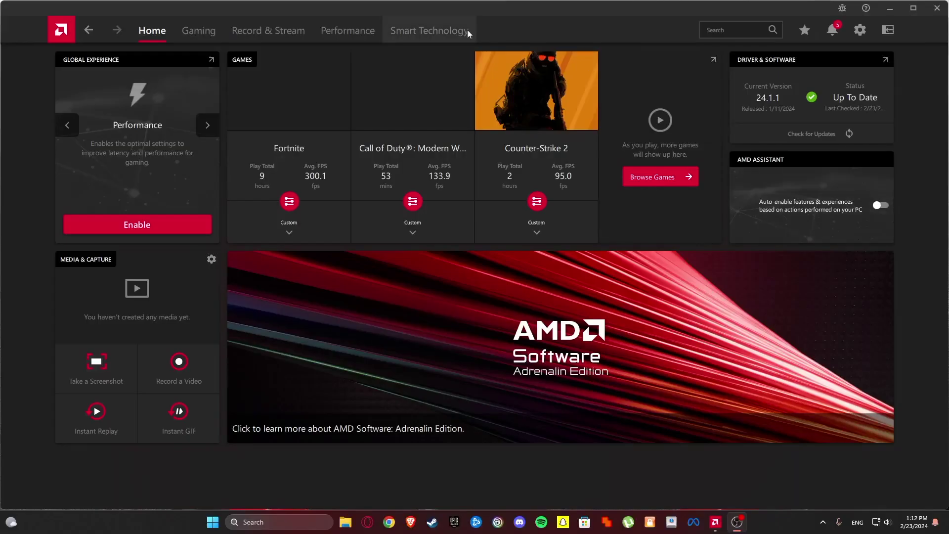
left_click(428, 30)
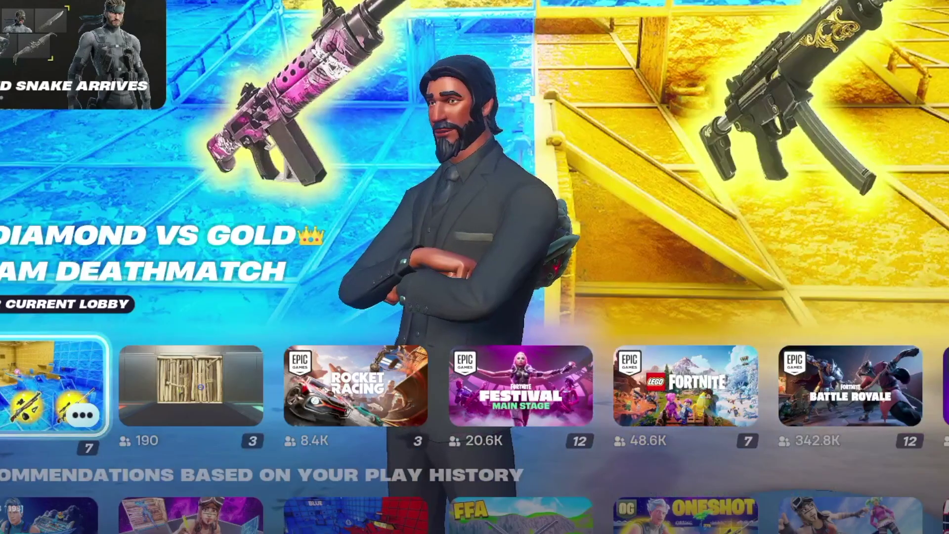
In Fortnite's display settings, try 144 and 180 FPS caps, then leave Frame Rate Limit at Unlimited.
left_click(892, 132)
left_click(682, 390)
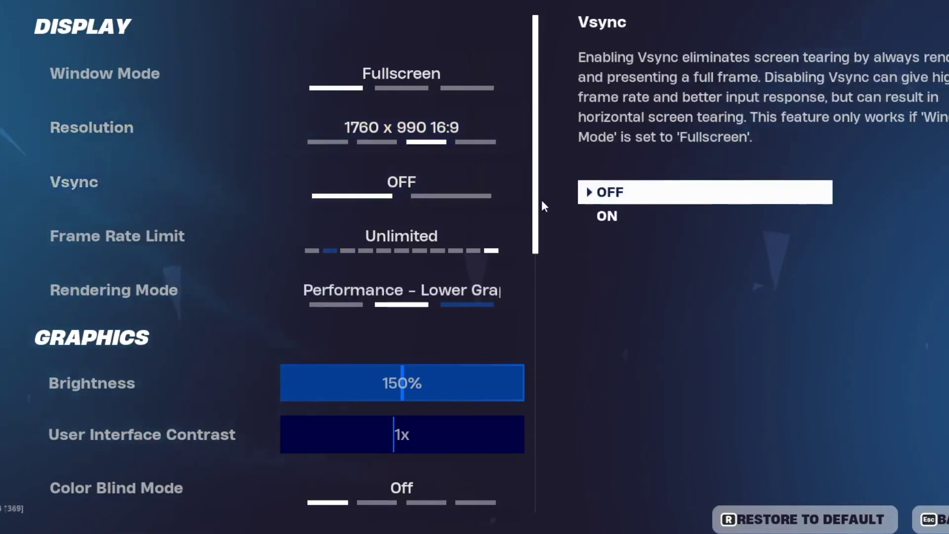
scroll(541, 214, "down", 1)
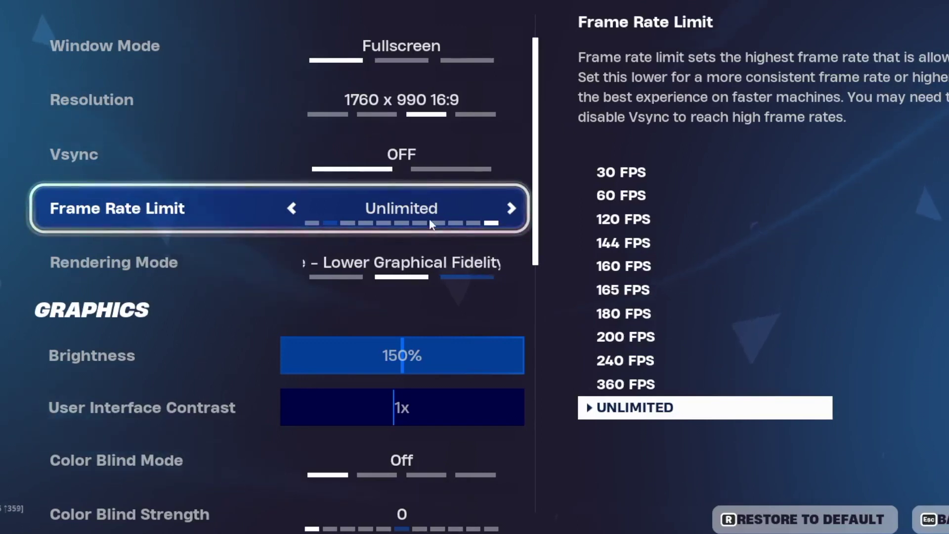
left_click(292, 208)
left_click(292, 208)
left_click(292, 208)
left_click(292, 208)
left_click(292, 208)
left_click(292, 208)
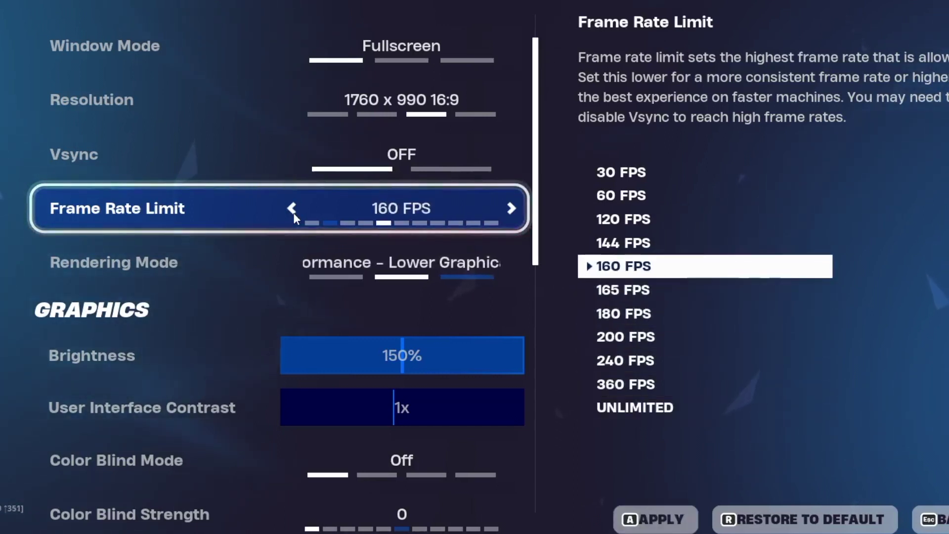
left_click(293, 208)
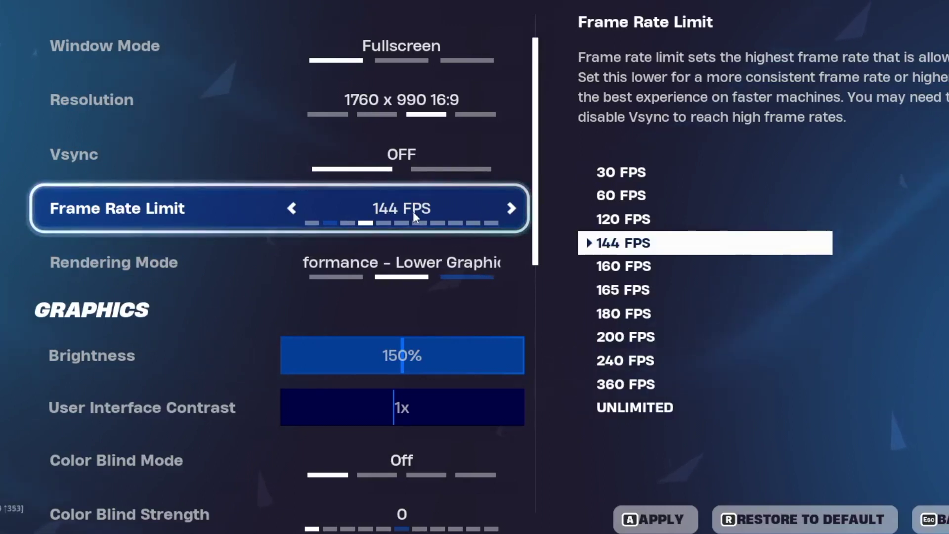
left_click(513, 212)
left_click(513, 212)
left_click(513, 212)
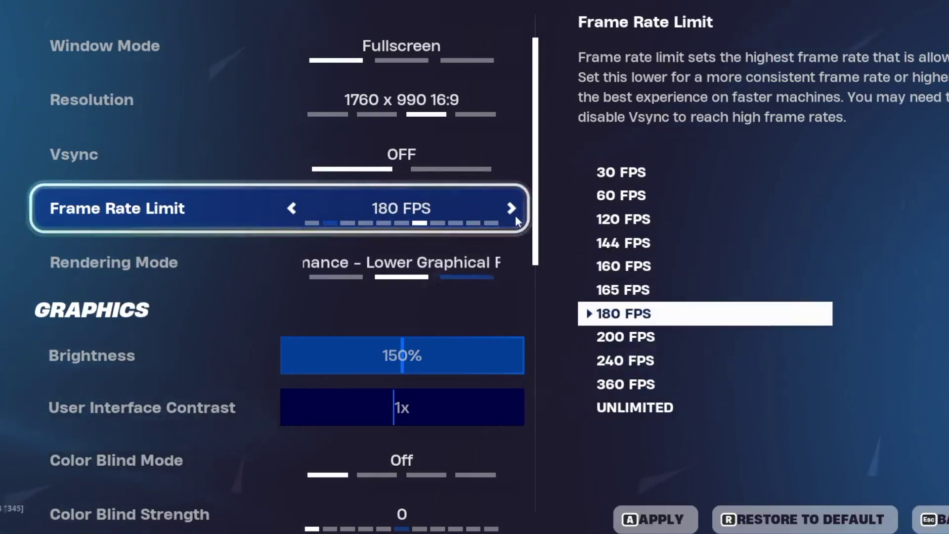
left_click(514, 215)
left_click(514, 215)
left_click(514, 215)
left_click(514, 214)
Switch Textures to Medium and back to Low, then exit video settings to the save prompt.
scroll(394, 245, "down", 1)
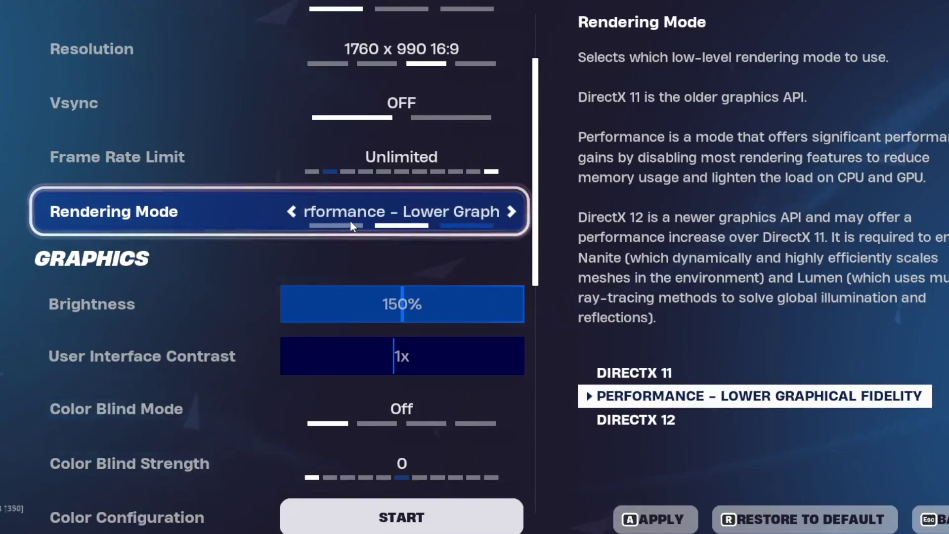
scroll(515, 323, "down", 10)
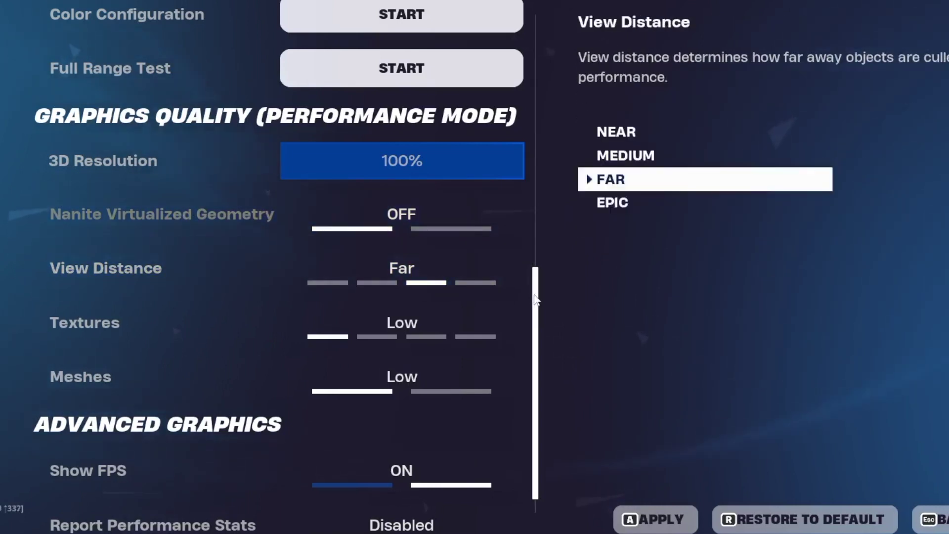
scroll(536, 340, "down", 1)
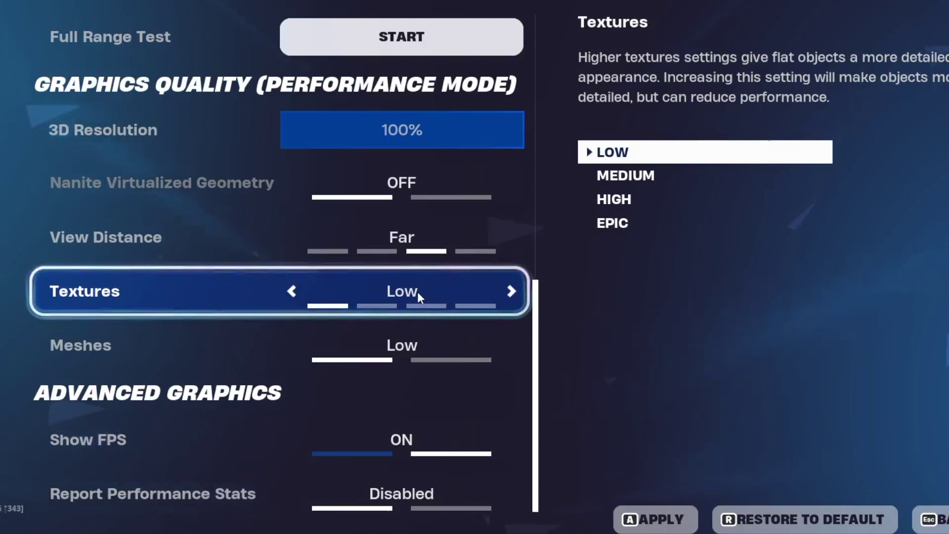
left_click(517, 292)
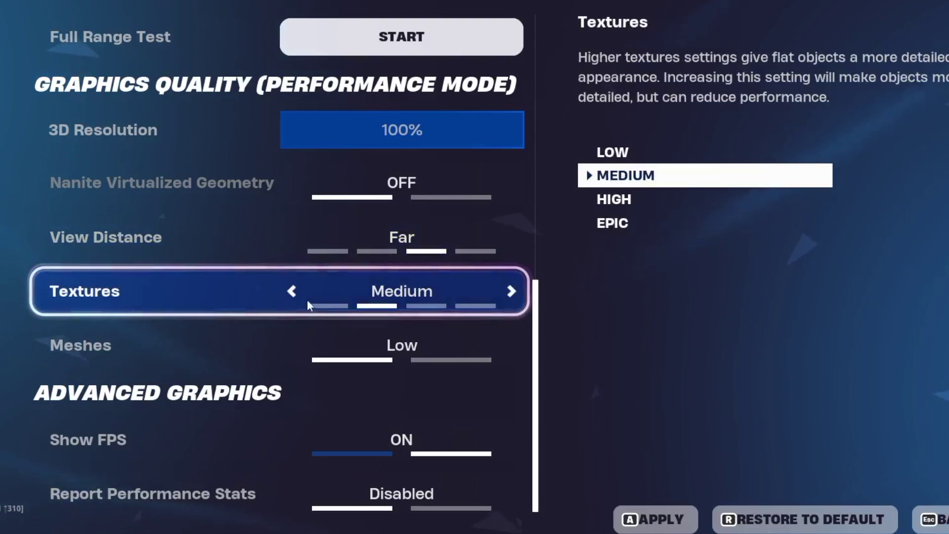
left_click(292, 292)
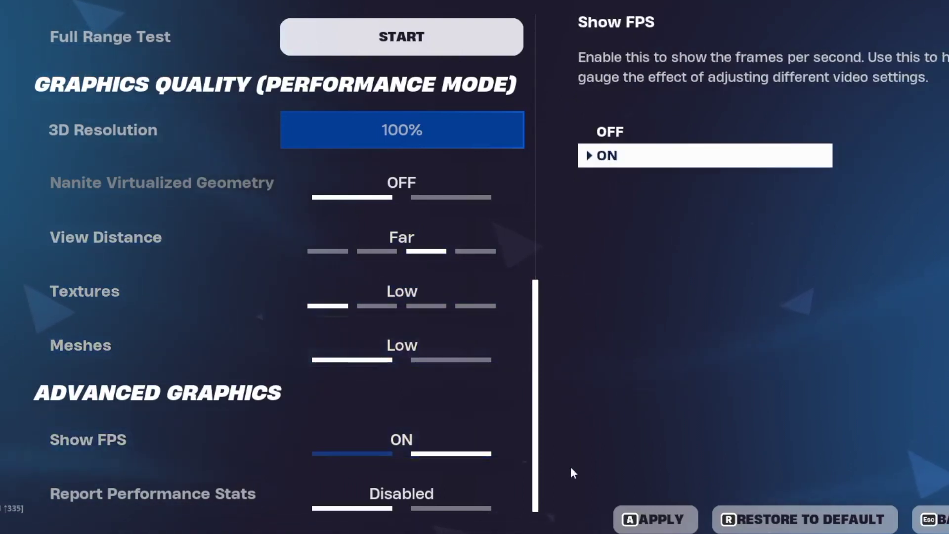
left_click(932, 519)
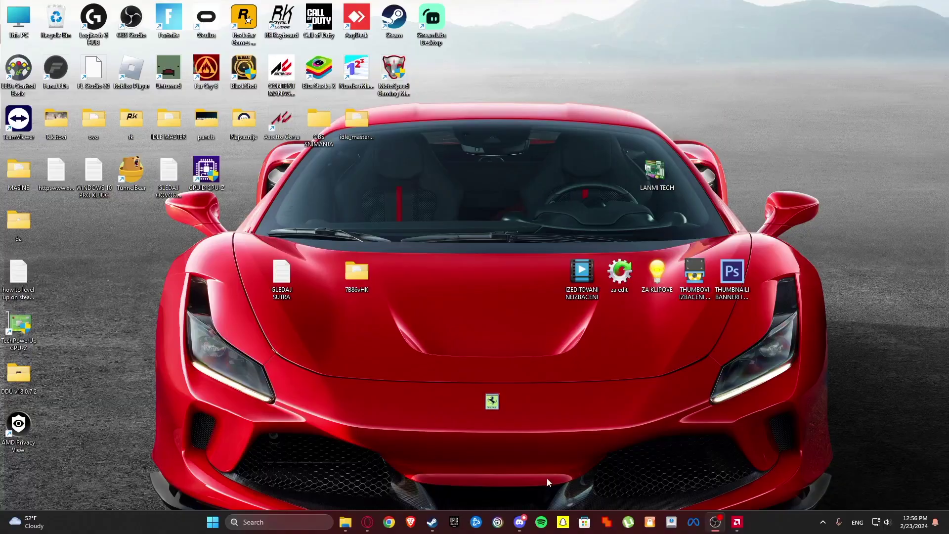
Search 'game mode' and open Settings > Gaming > Game Mode, showing Game Mode on.
left_click(277, 522)
type("ga")
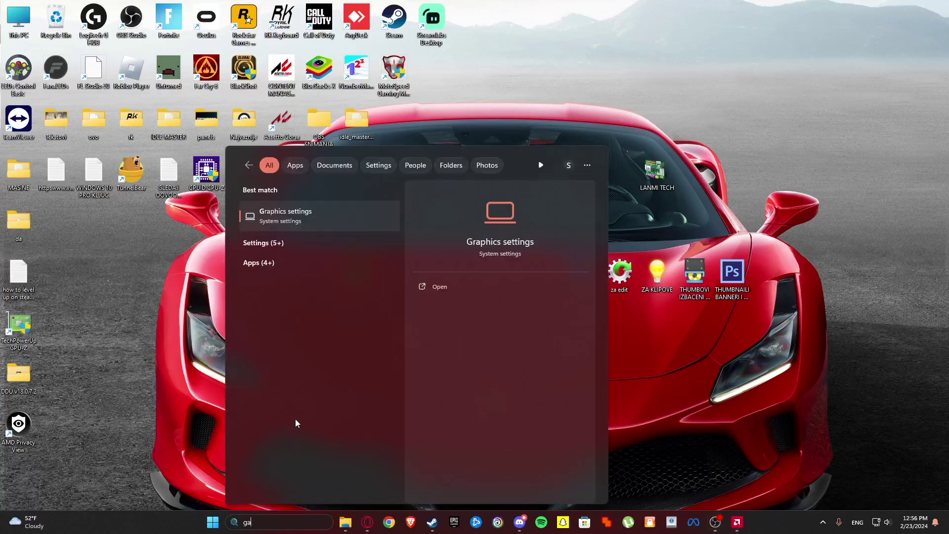
type("me mode")
left_click(323, 214)
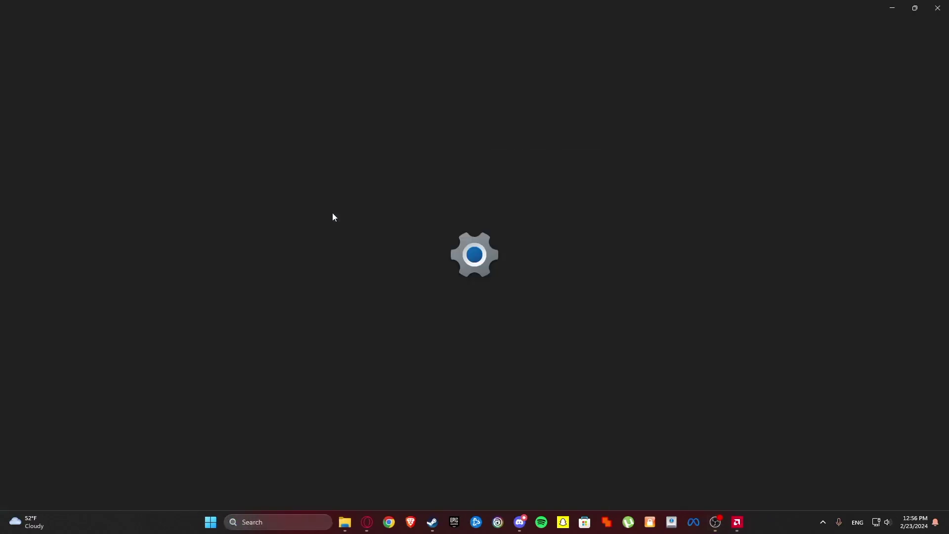
Close Settings, search 'game bar', and open Game Bar settings with the controller toggle Off.
left_click(944, 5)
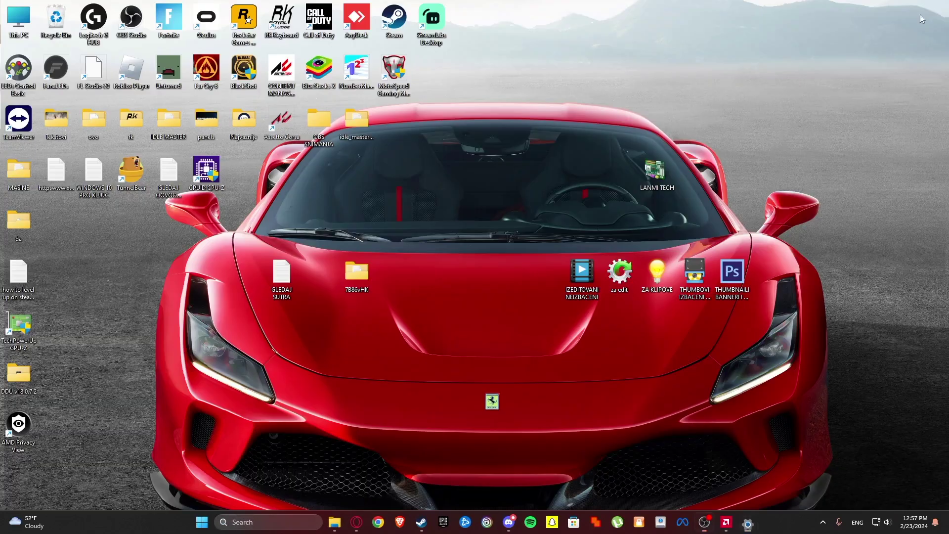
left_click(277, 522)
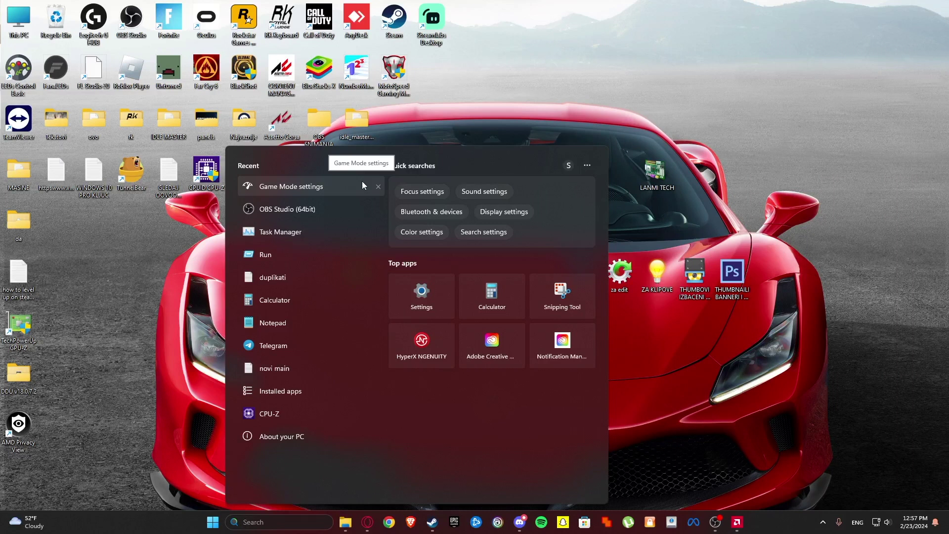
type("gamebar")
key("BackSpace")
key("BackSpace")
key("BackSpace")
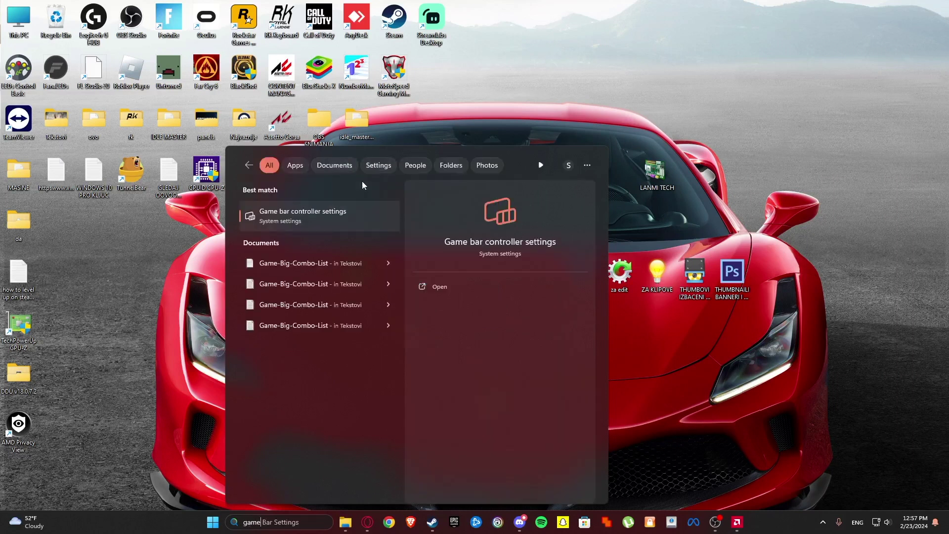
type("bar")
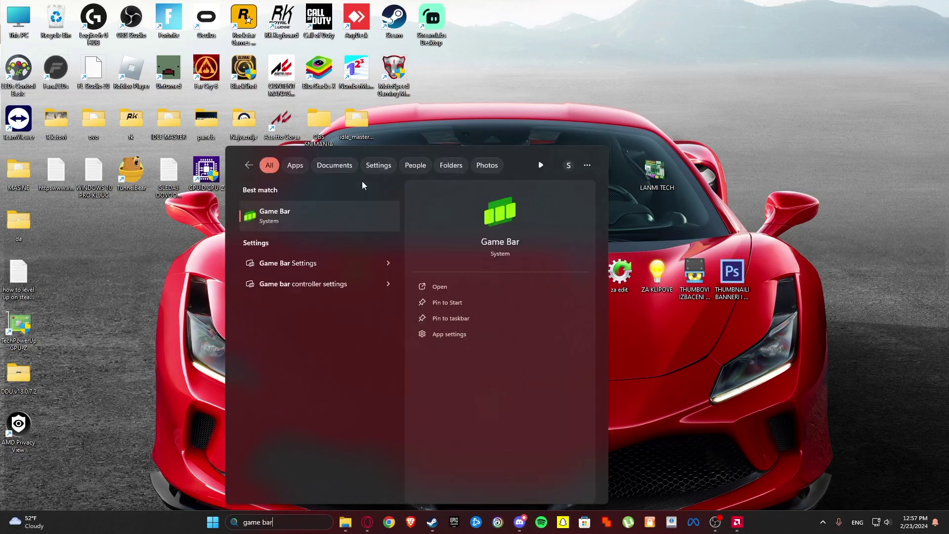
left_click(276, 262)
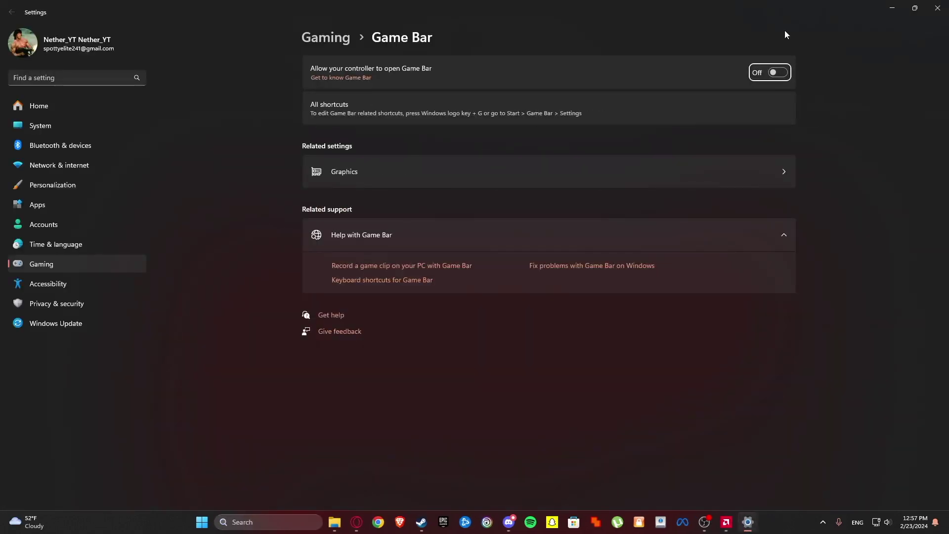
Close Settings and open the %temp% folder through the Run dialog.
left_click(938, 8)
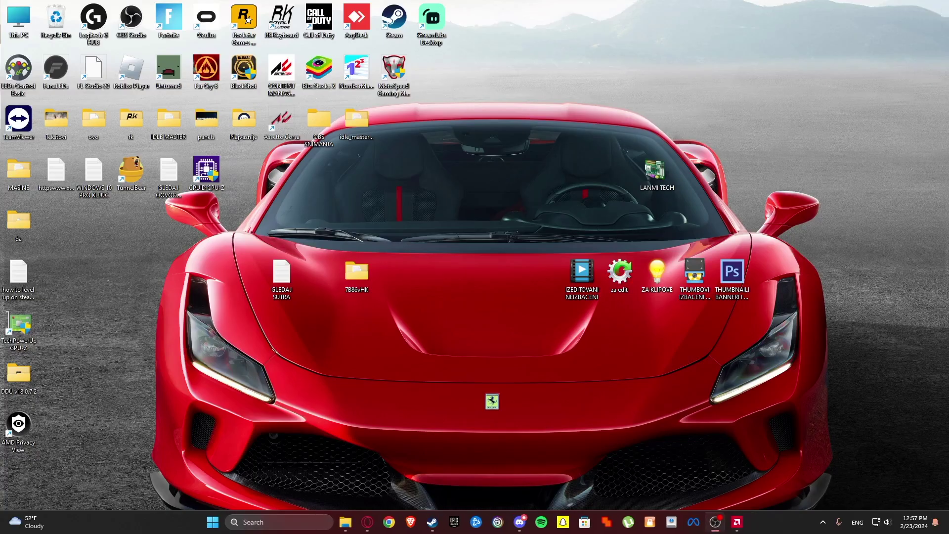
left_click(292, 523)
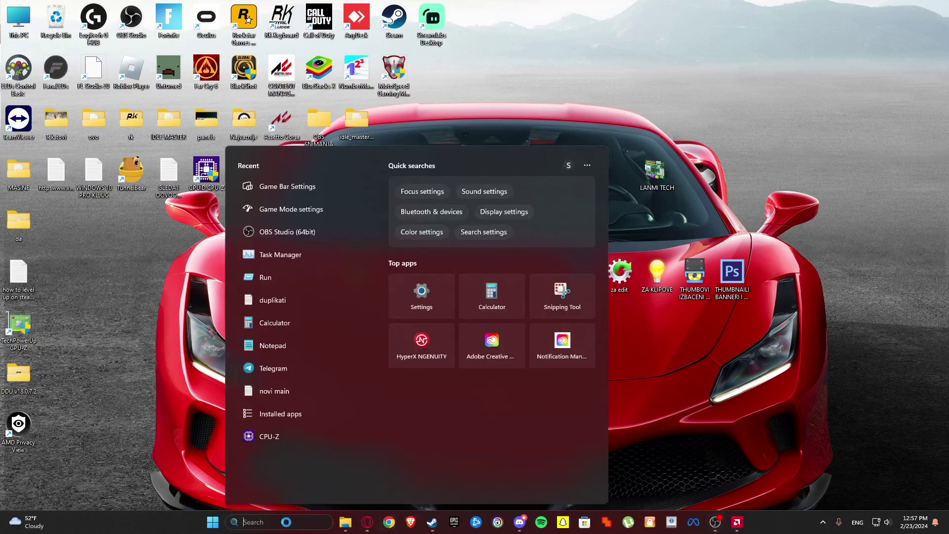
type("run")
key("Return")
type("%temp%")
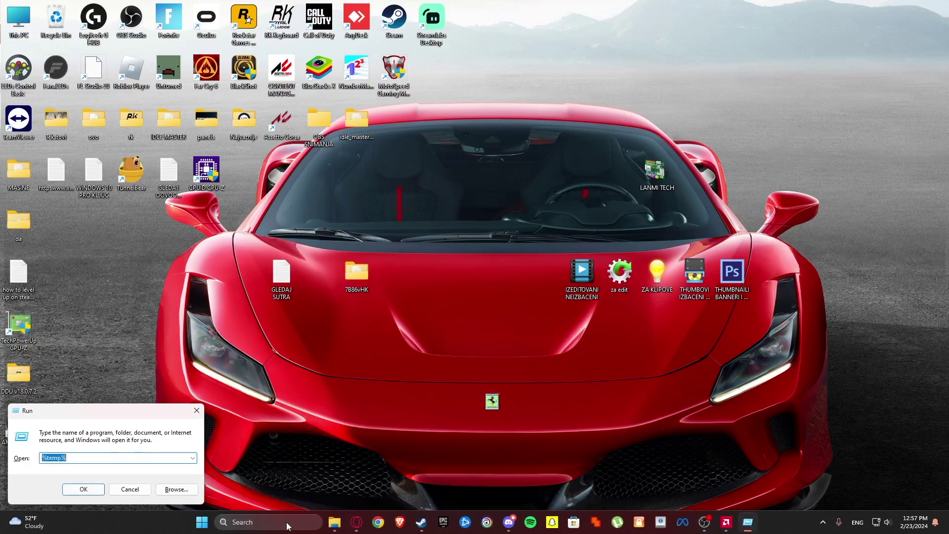
key("Return")
Delete all Temp files, skipping every file still in use, then close Explorer.
key("ctrl+a")
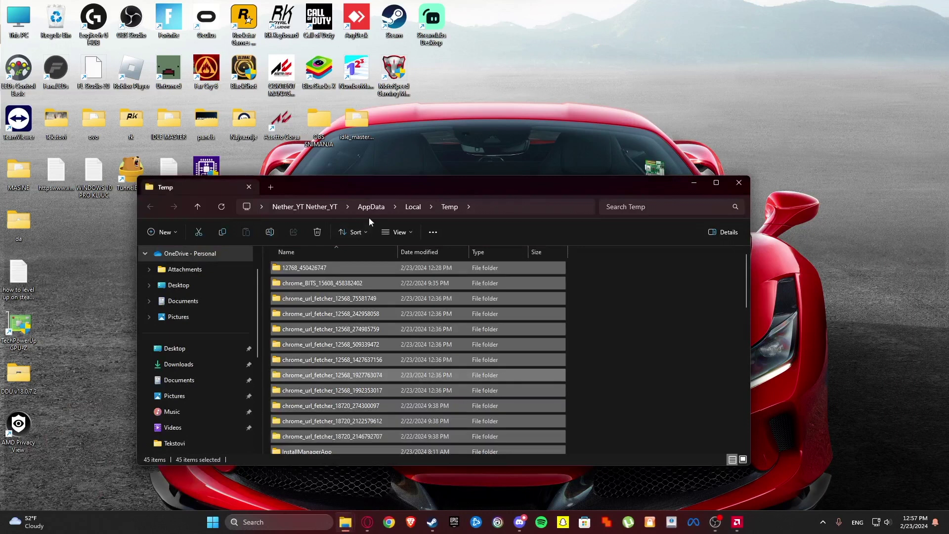
left_click(320, 232)
left_click(186, 220)
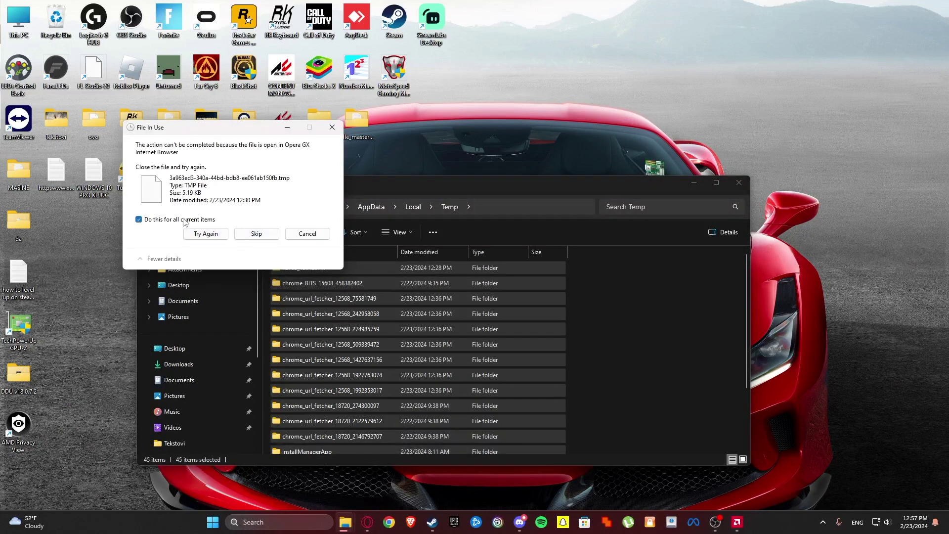
left_click(243, 240)
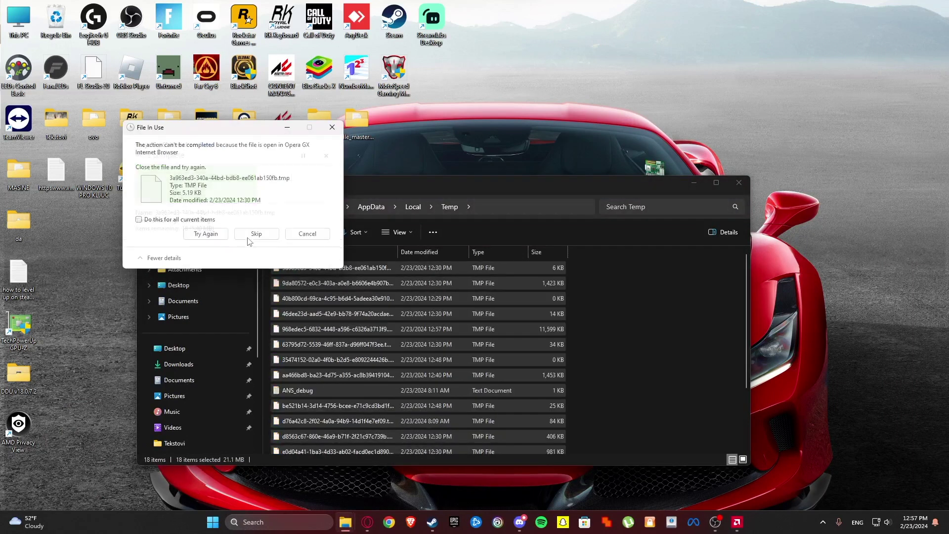
left_click(193, 222)
left_click(256, 233)
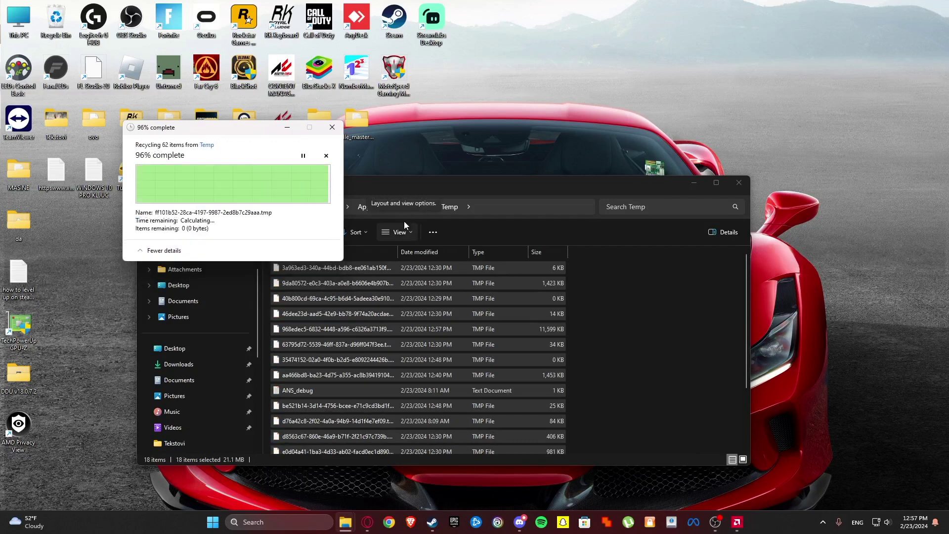
left_click(741, 187)
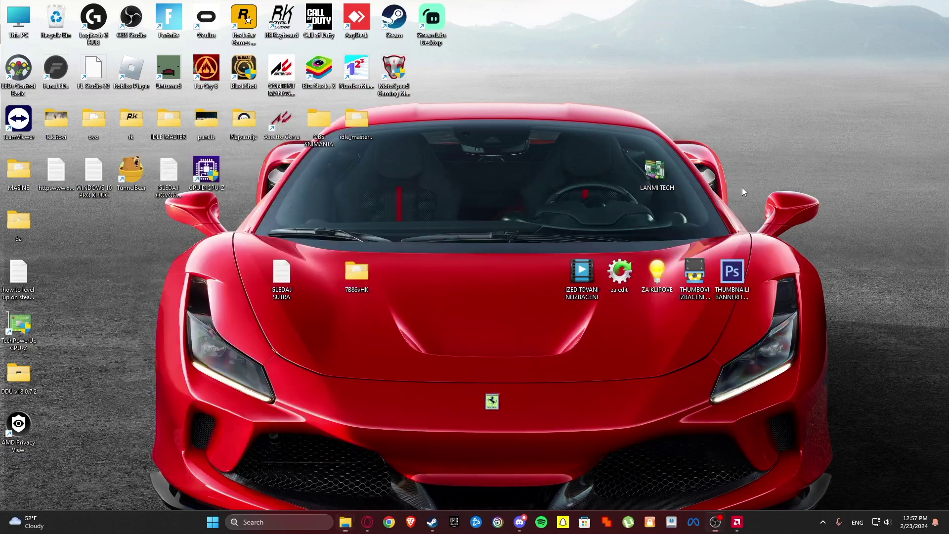
Open This PC's Properties, then Advanced system settings, then the Performance visual effects options.
right_click(8, 20)
left_click(29, 148)
left_click(38, 136)
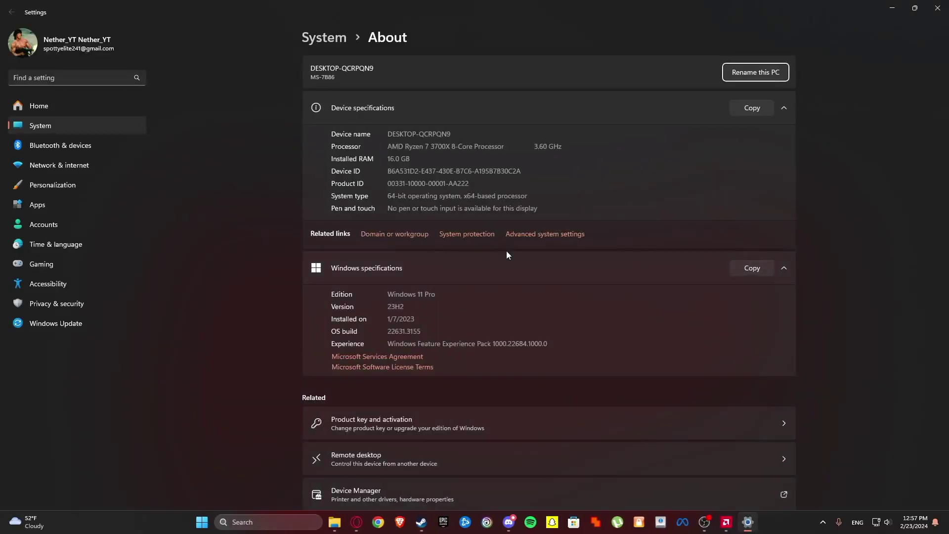
left_click(530, 236)
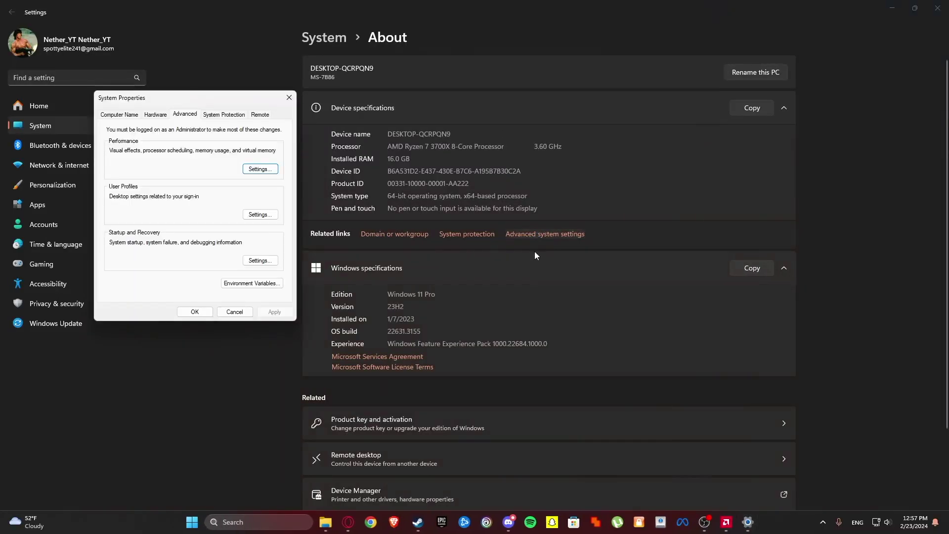
left_click_drag(172, 104, 259, 116)
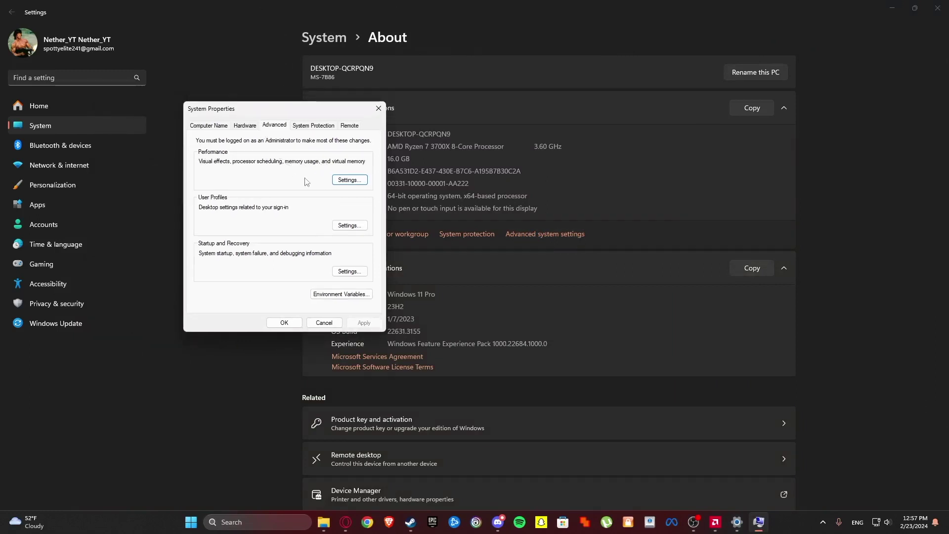
left_click(349, 179)
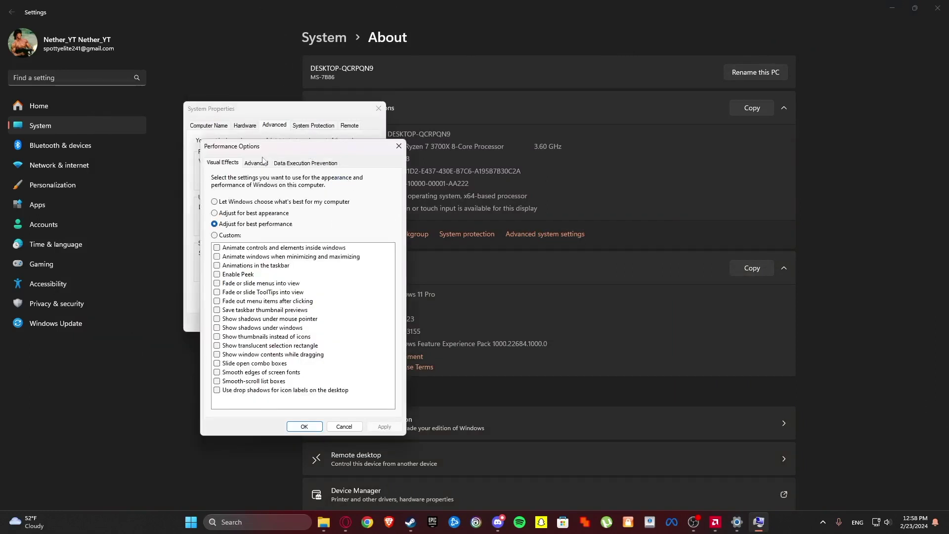
Switch visual effects to Custom, ticking smooth font edges, window contents while dragging, thumbnails and Peek.
left_click_drag(262, 147, 427, 115)
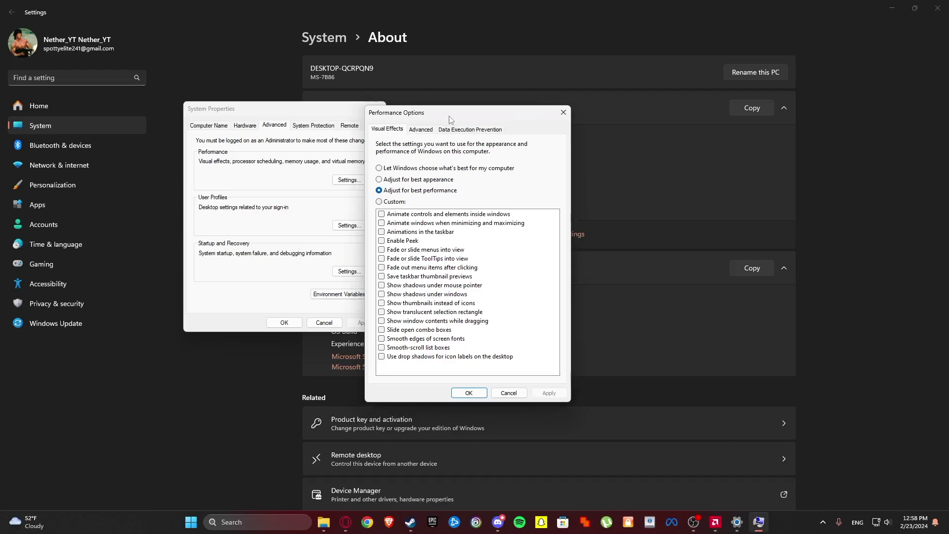
left_click_drag(450, 119, 410, 109)
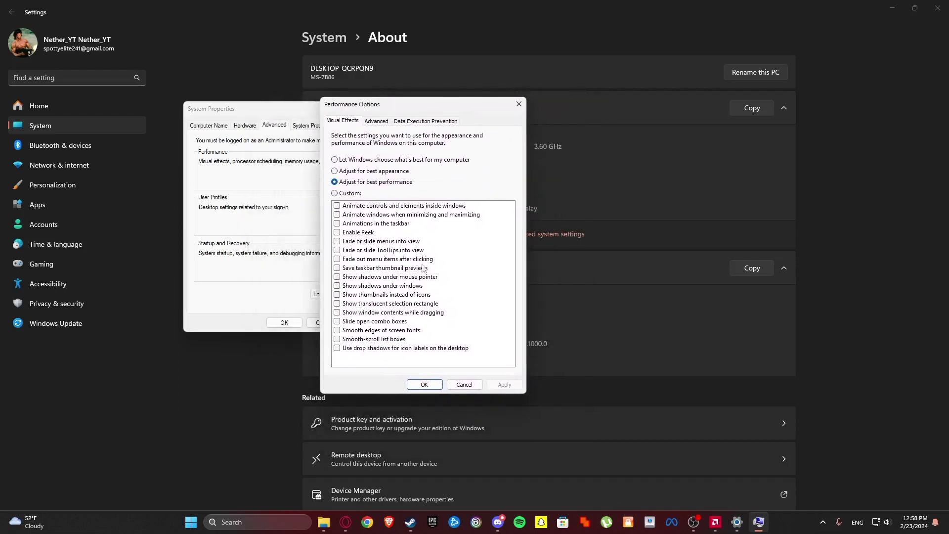
left_click(346, 193)
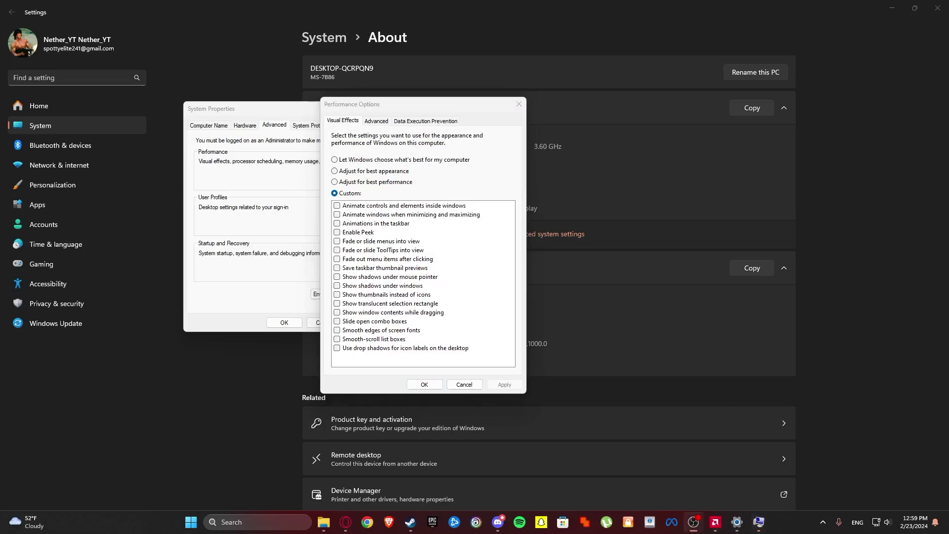
left_click(338, 331)
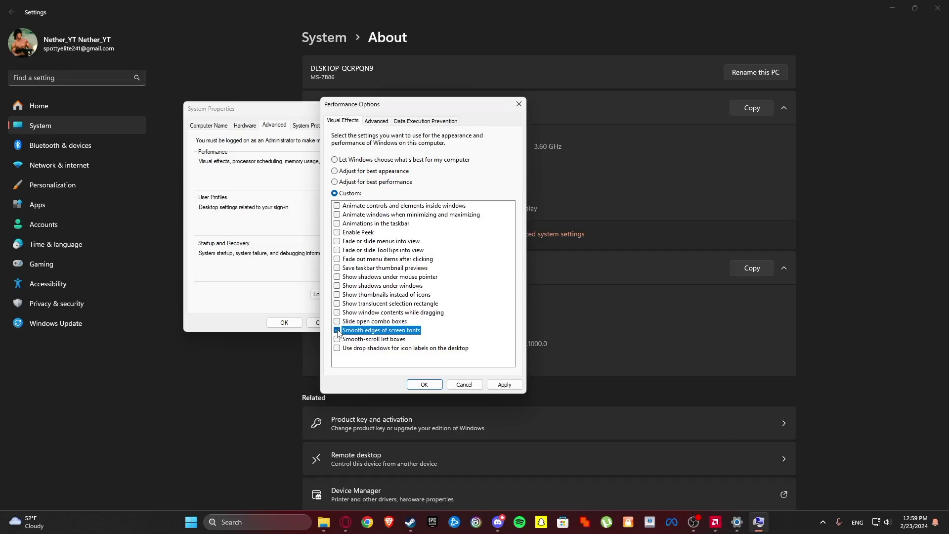
left_click(337, 313)
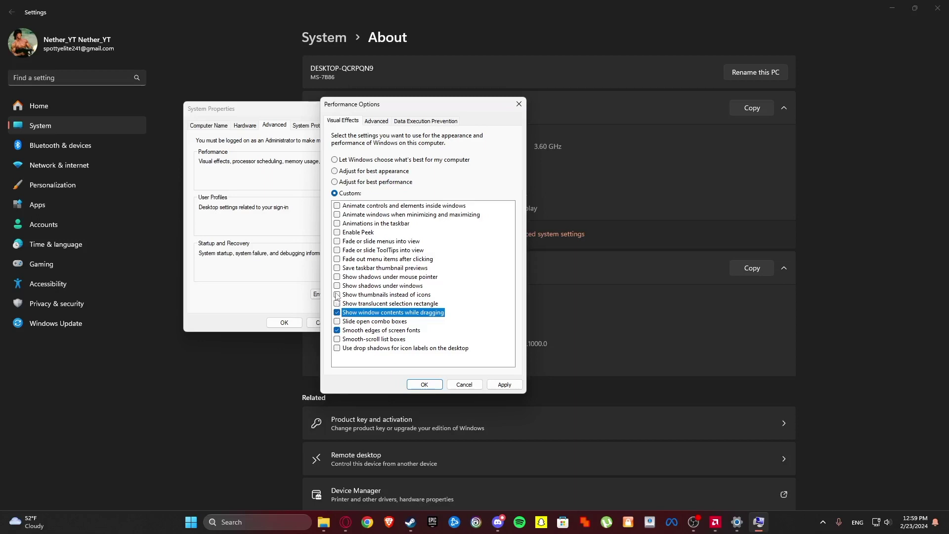
left_click(337, 295)
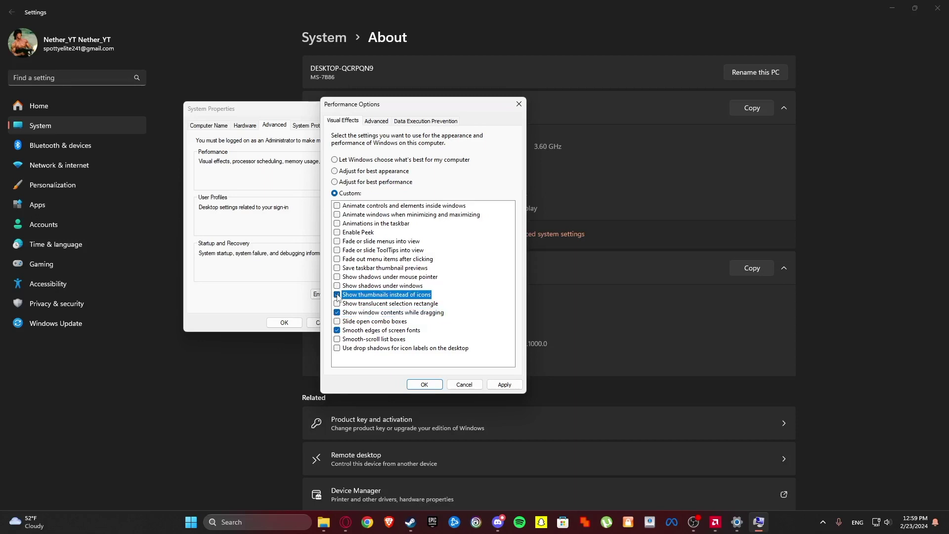
left_click(337, 232)
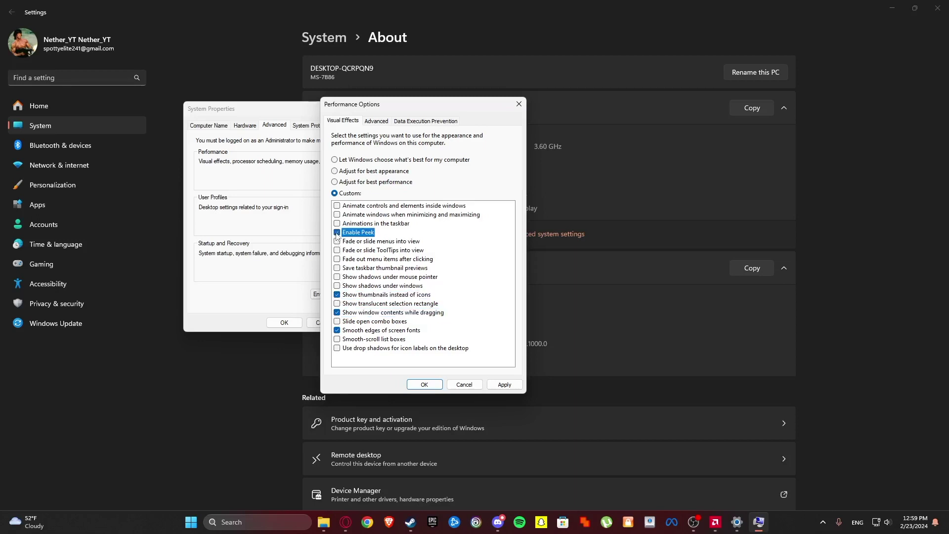
Apply the custom visual effects and close Performance Options and System Properties.
left_click(504, 384)
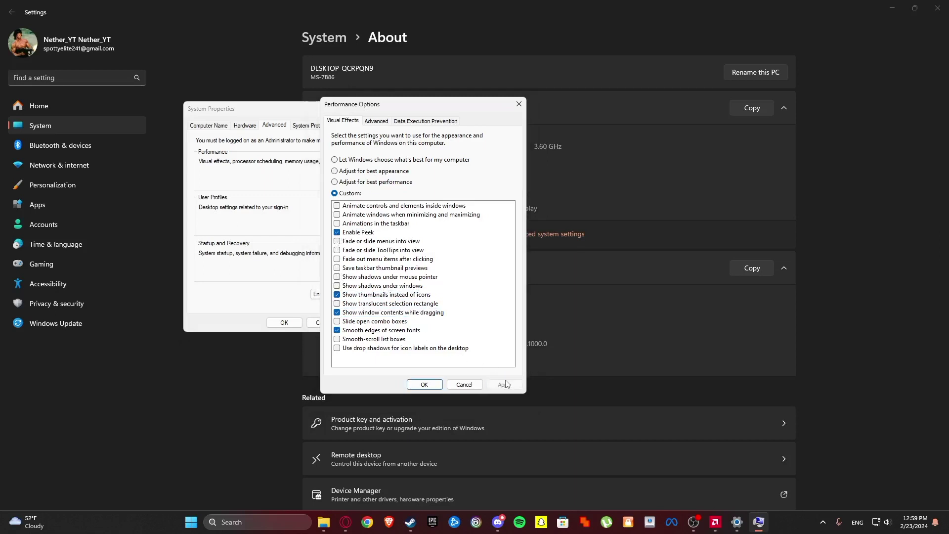
left_click_drag(434, 110, 518, 138)
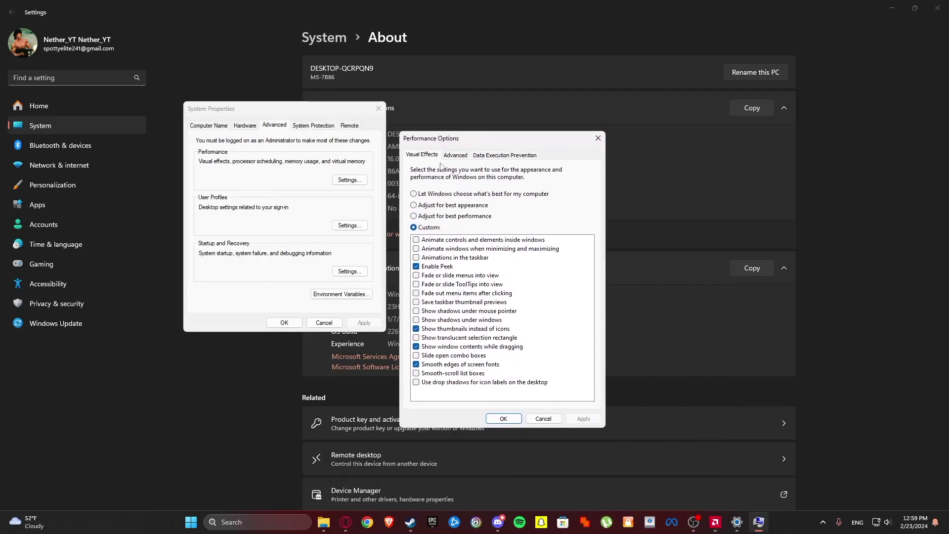
left_click(506, 419)
left_click(277, 324)
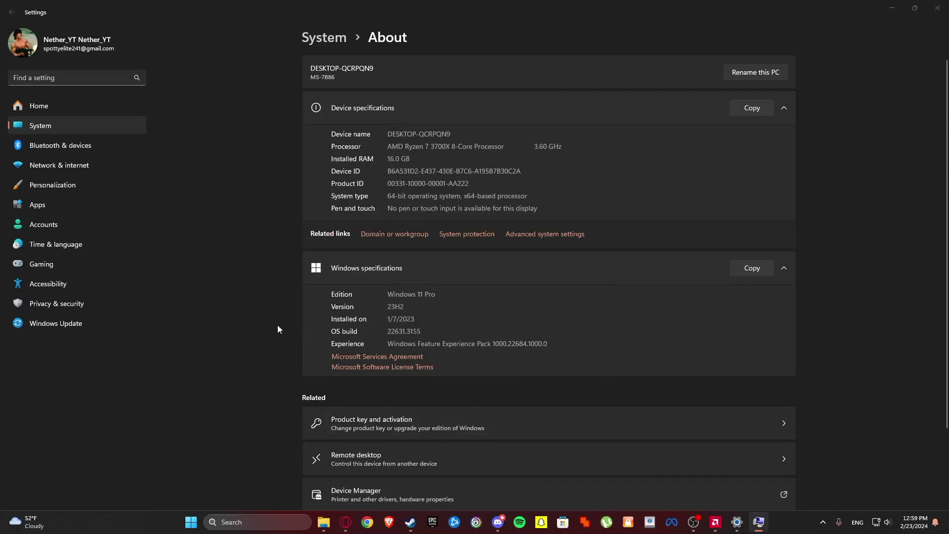